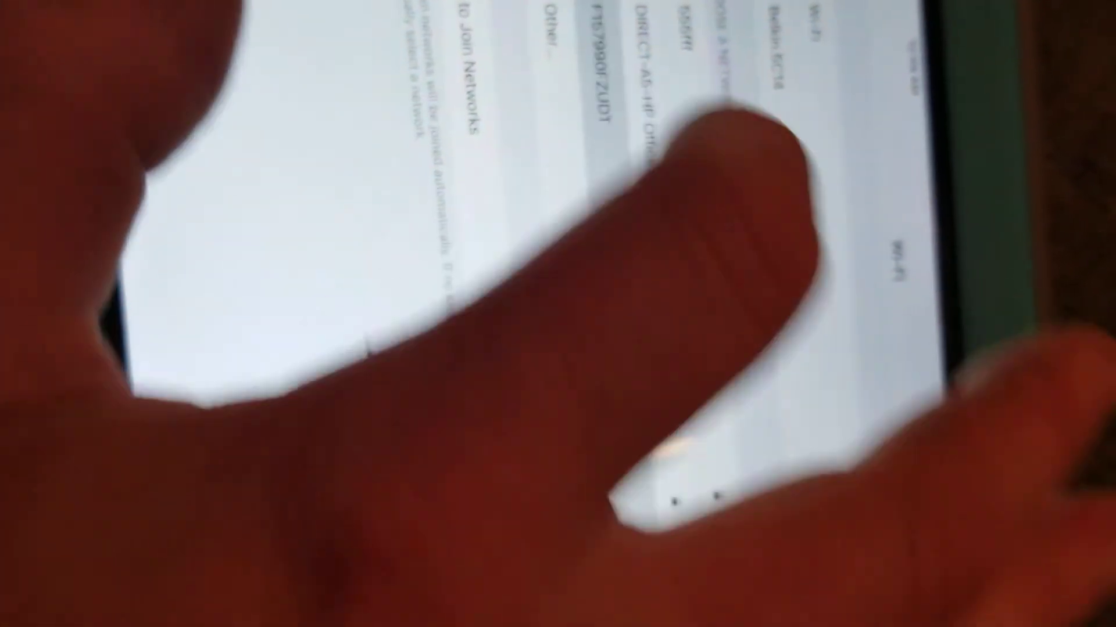
Switch the iPad's Wi-Fi from Belkin.5C14 to the camera's F157990FZUDT network
{"action": "left_click", "coordinate": [611, 175]}
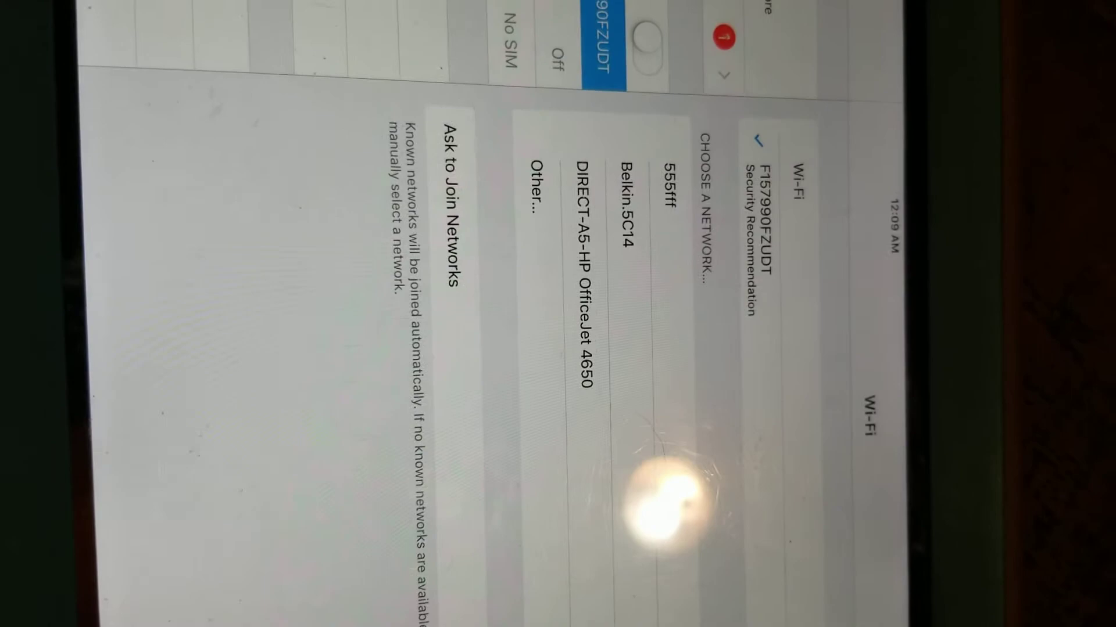
{"action": "key", "text": "super"}
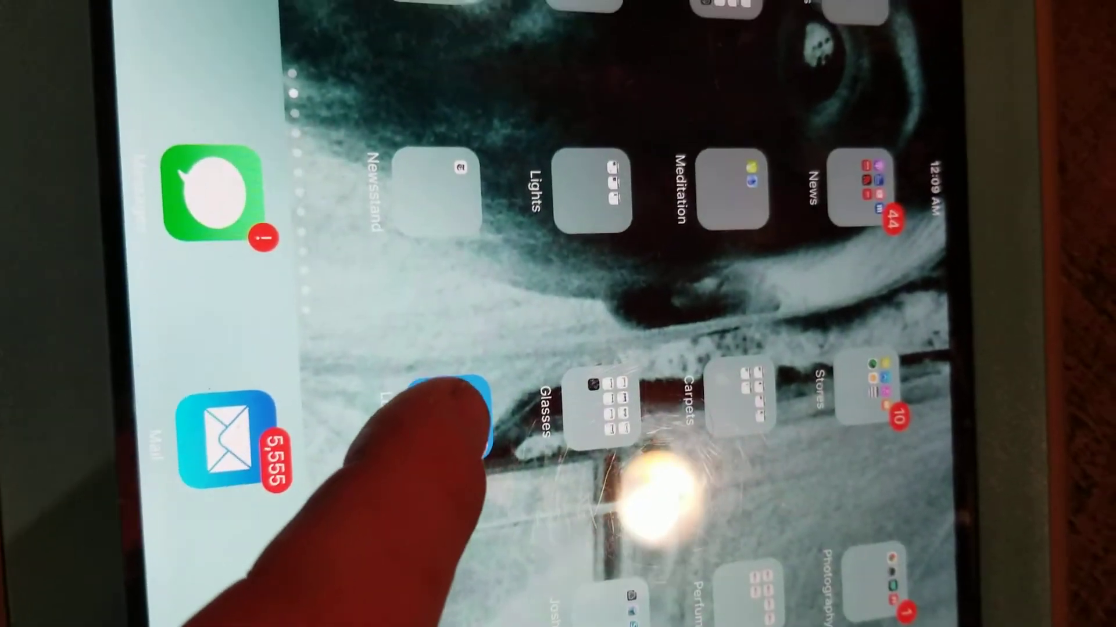
{"action": "left_click", "coordinate": [449, 410]}
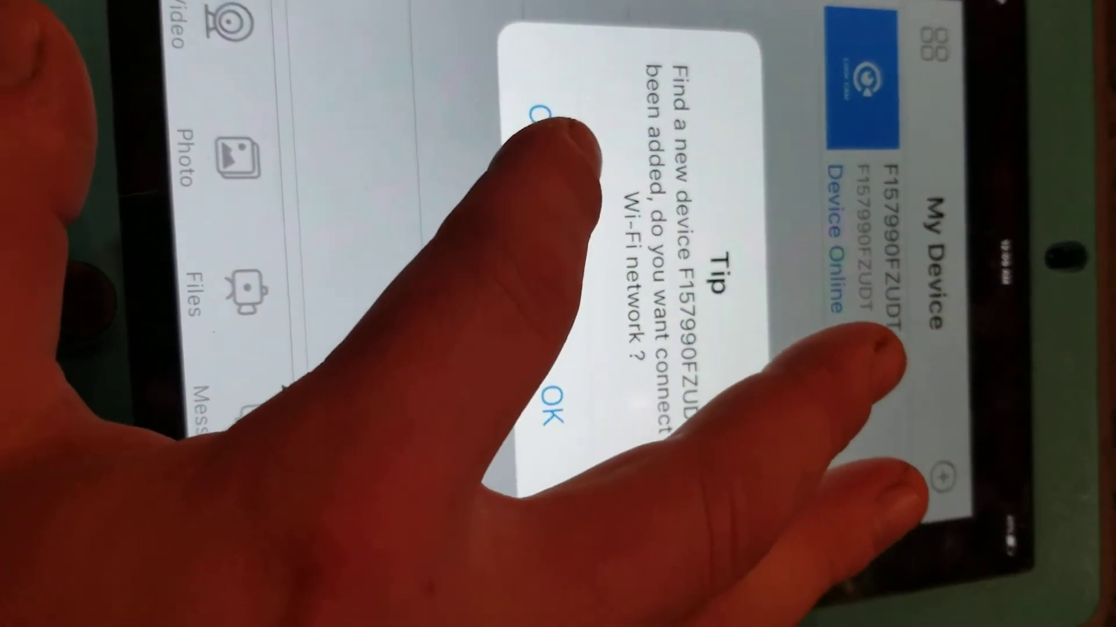
{"action": "left_click", "coordinate": [545, 166]}
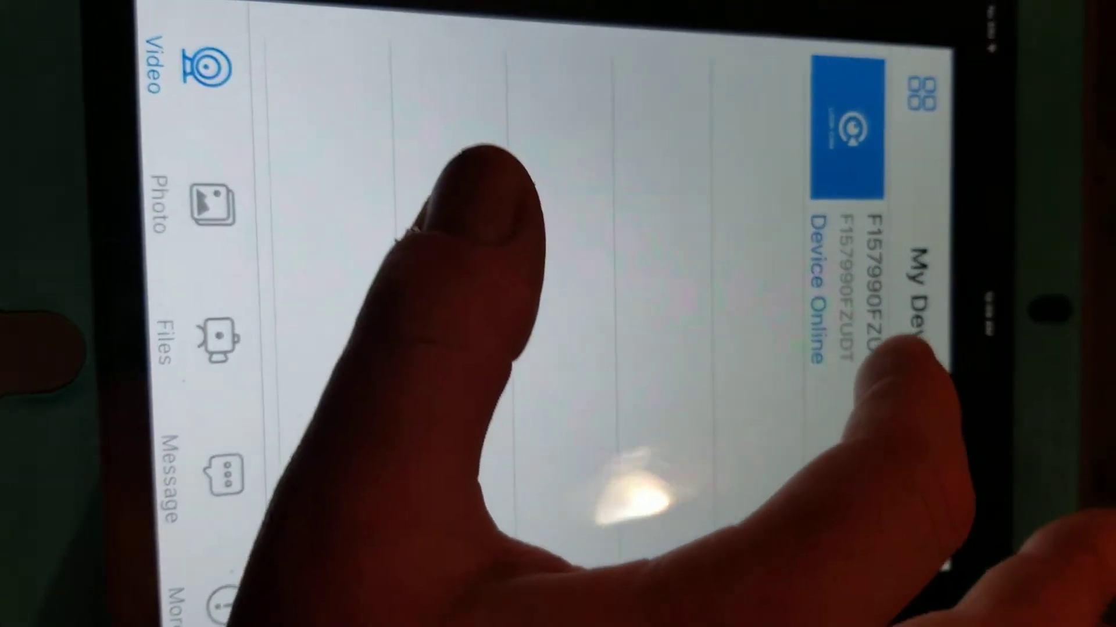
{"action": "left_click", "coordinate": [880, 349]}
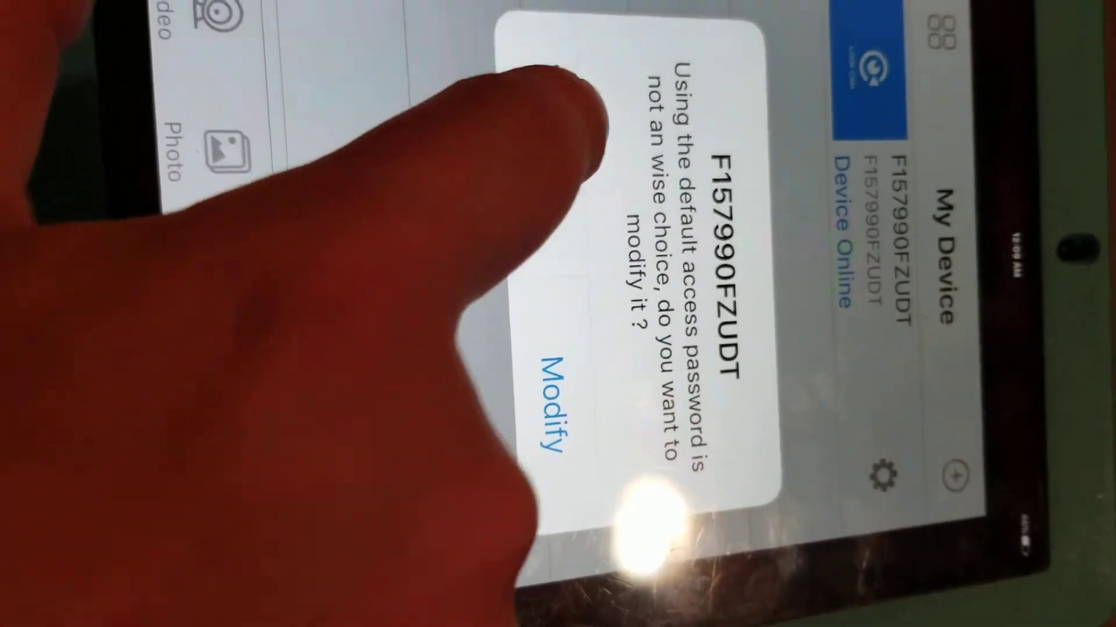
{"action": "left_click", "coordinate": [540, 174]}
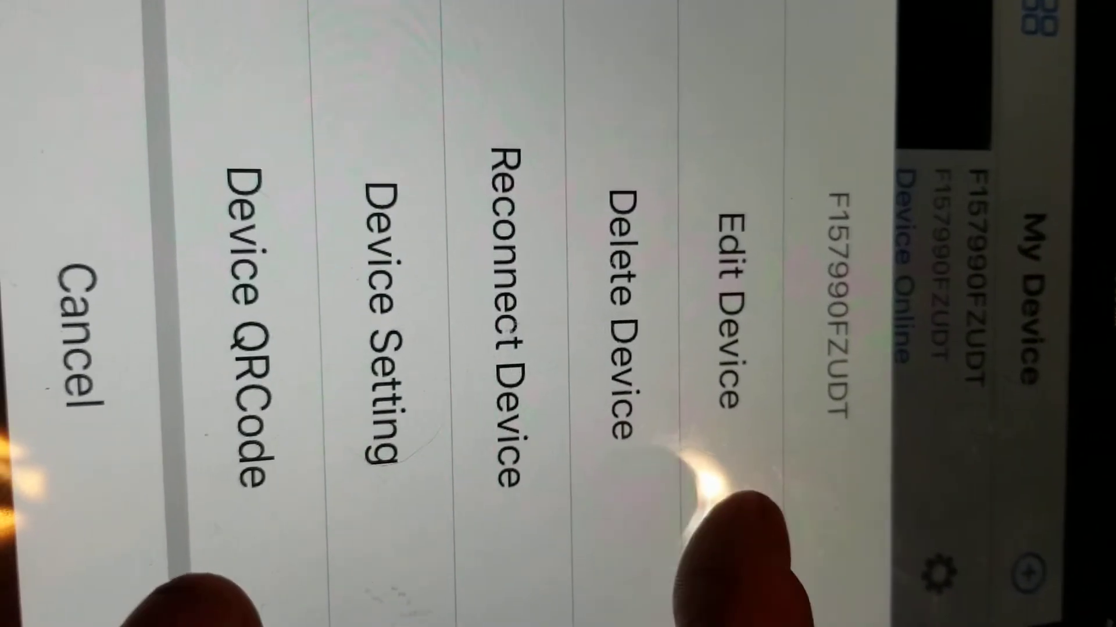
In the camera's device settings, enter the numeric password for the Belkin.5C14 Wi-Fi
{"action": "left_click", "coordinate": [388, 462]}
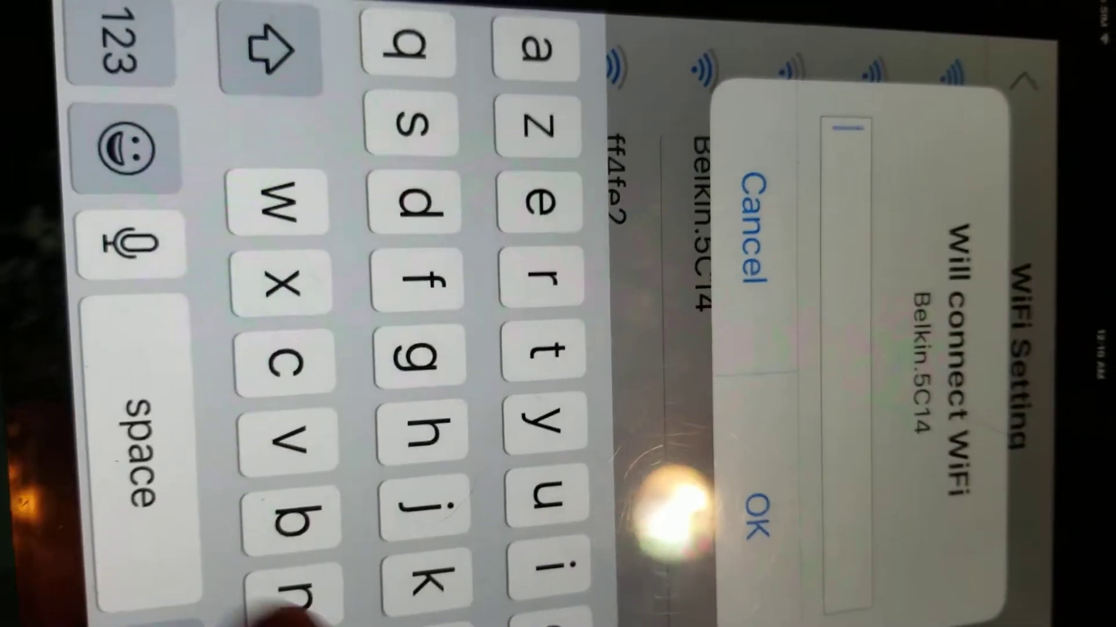
{"action": "left_click", "coordinate": [117, 44]}
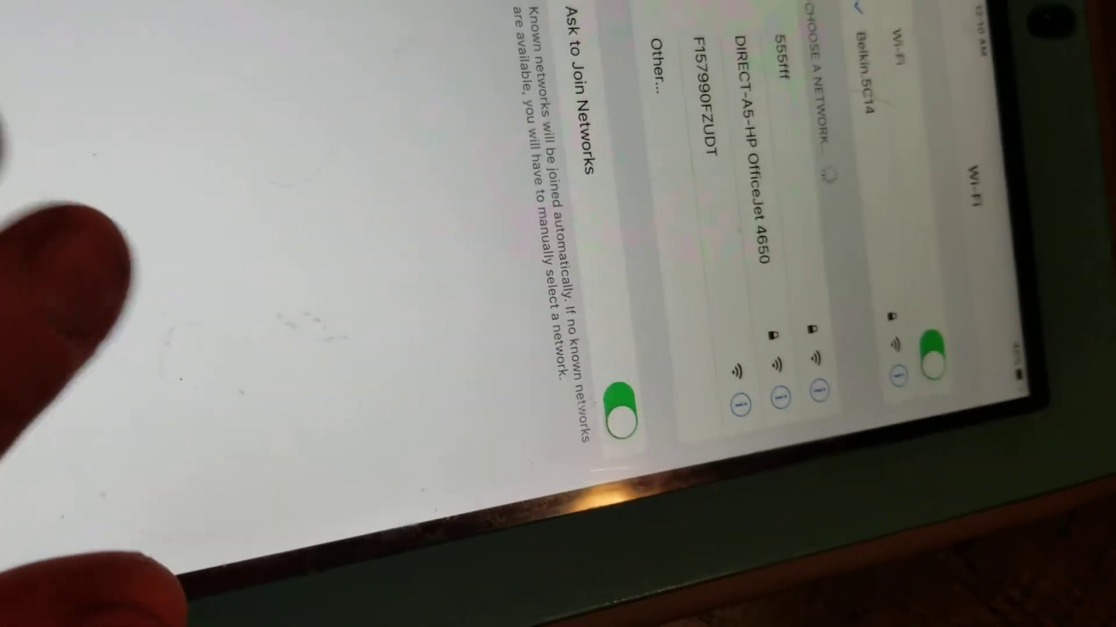
Switch back to LookCam's reboot notice through the app switcher
{"action": "left_click_drag", "start_coordinate": [262, 331], "coordinate": [819, 287]}
{"action": "left_click", "coordinate": [262, 69]}
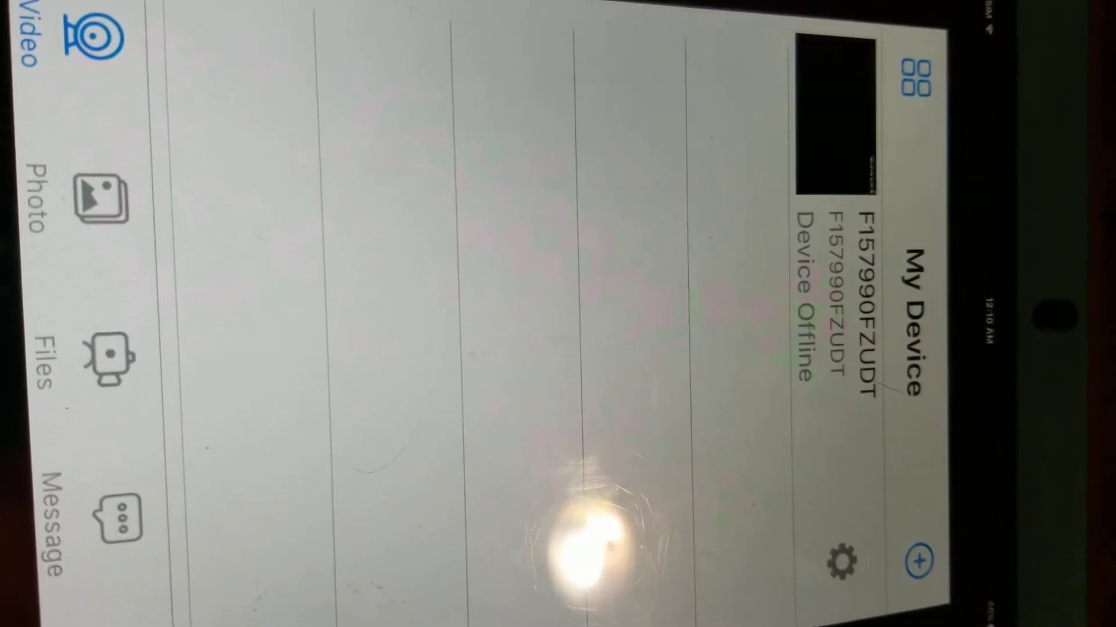
Pull down the My Device list to refresh camera F157990FZUDT's status
{"action": "left_click_drag", "start_coordinate": [797, 444], "coordinate": [523, 409]}
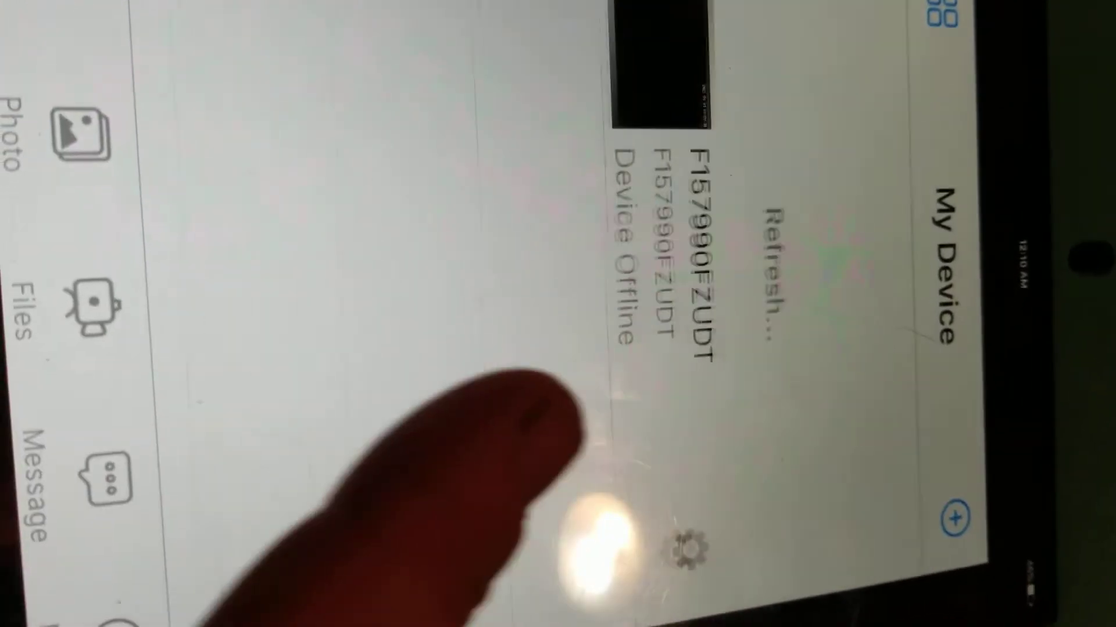